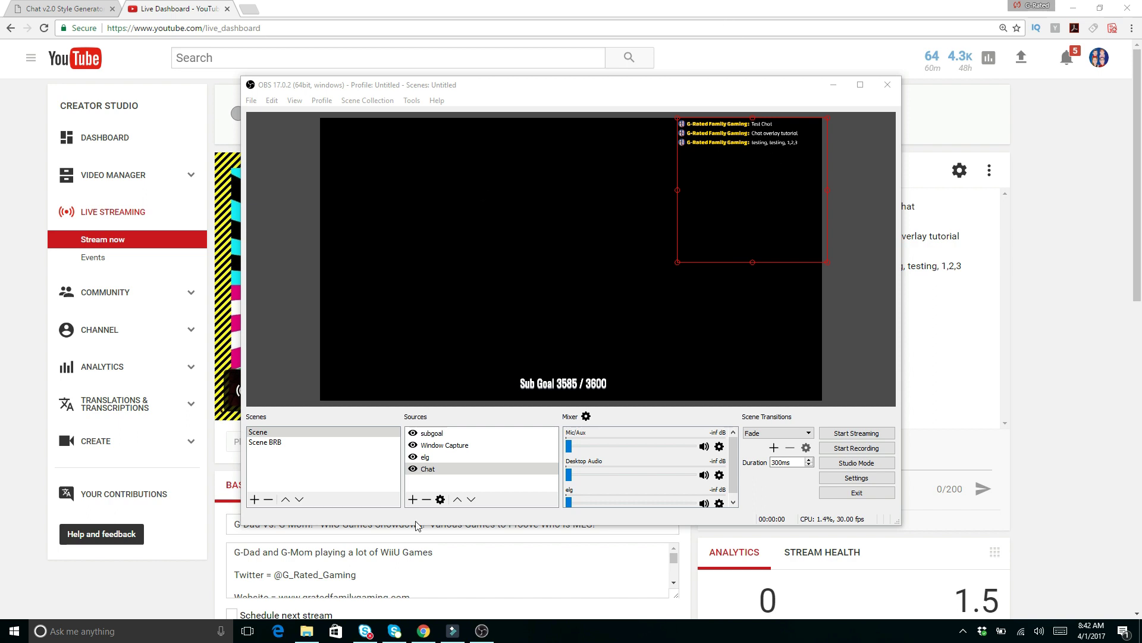
Add a Browser source named 'chat demo', keeping the default obsproject.com page at 800×600.
click(413, 501)
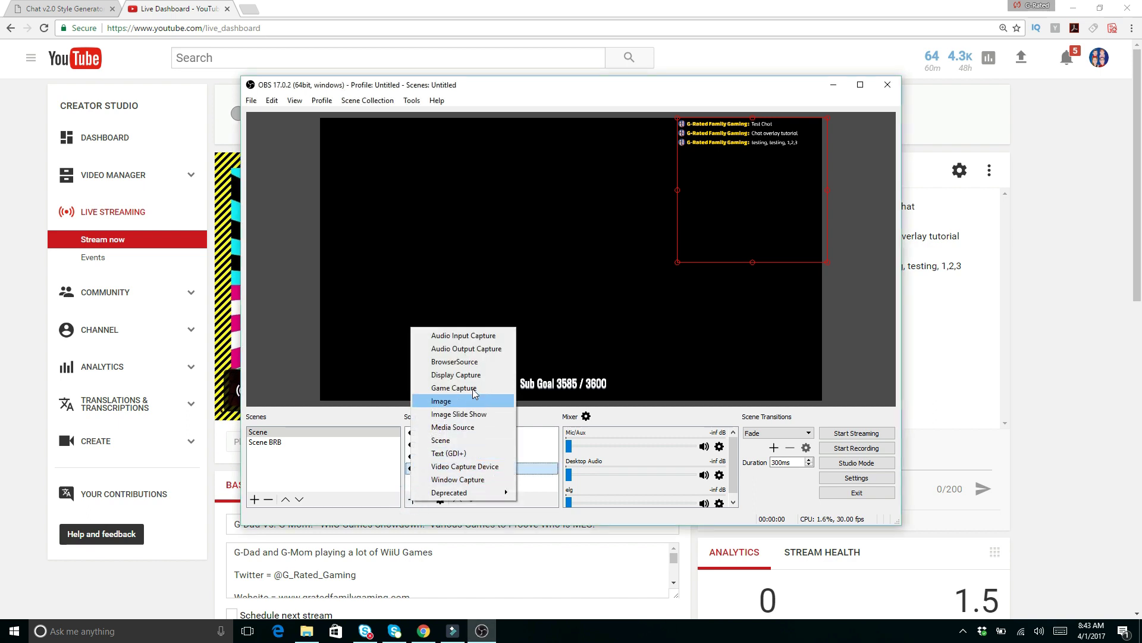
click(471, 363)
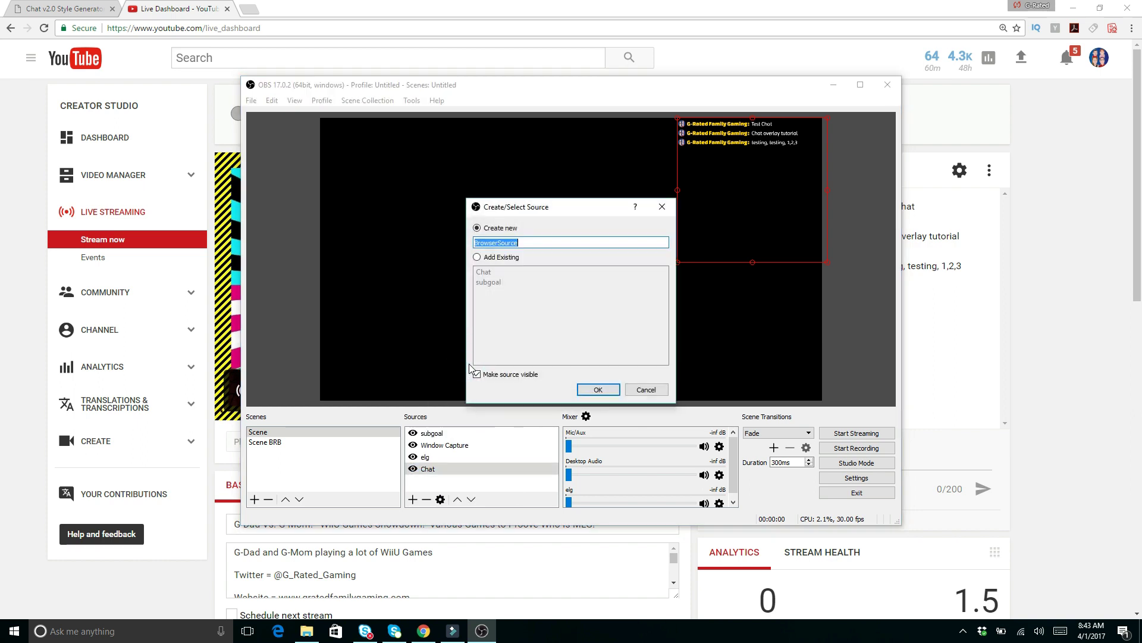
text(chat demo)
click(597, 390)
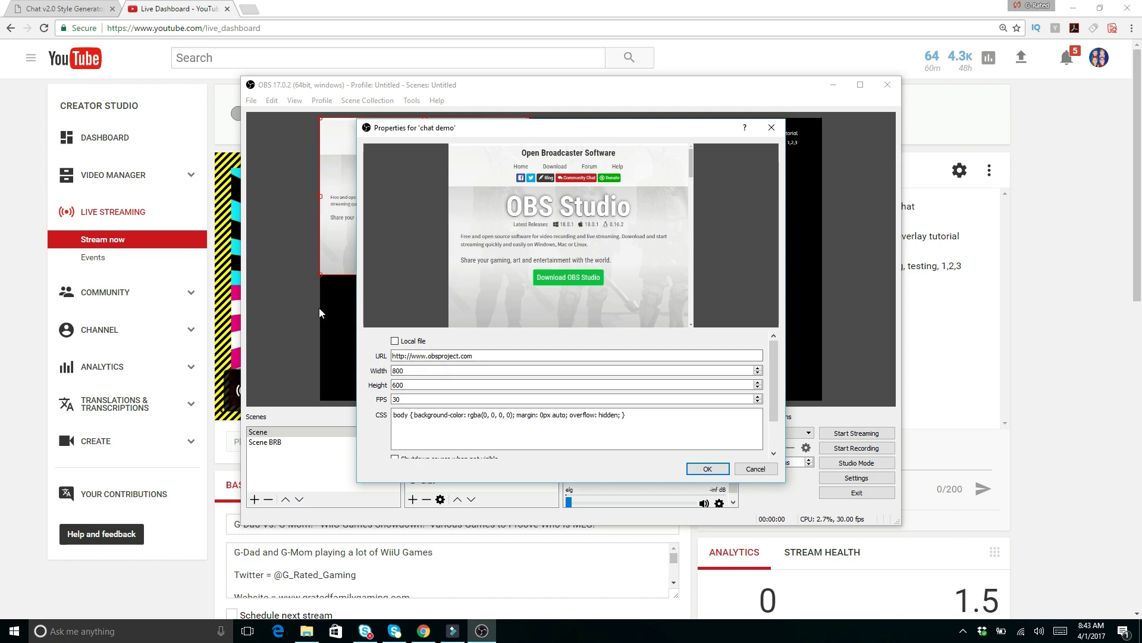
click(285, 351)
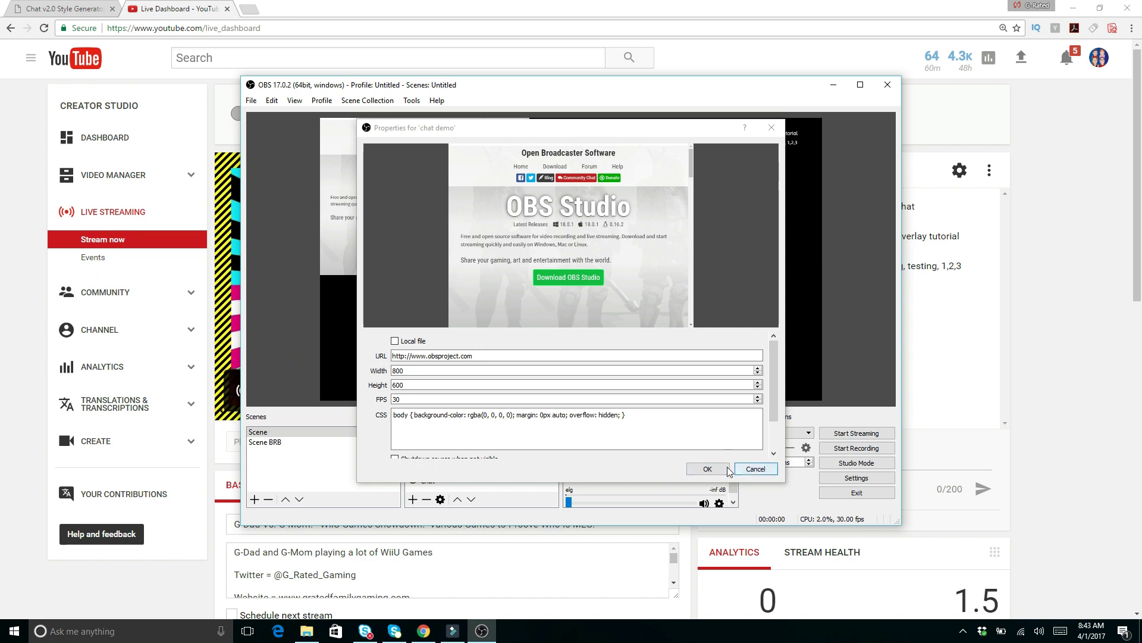
click(754, 470)
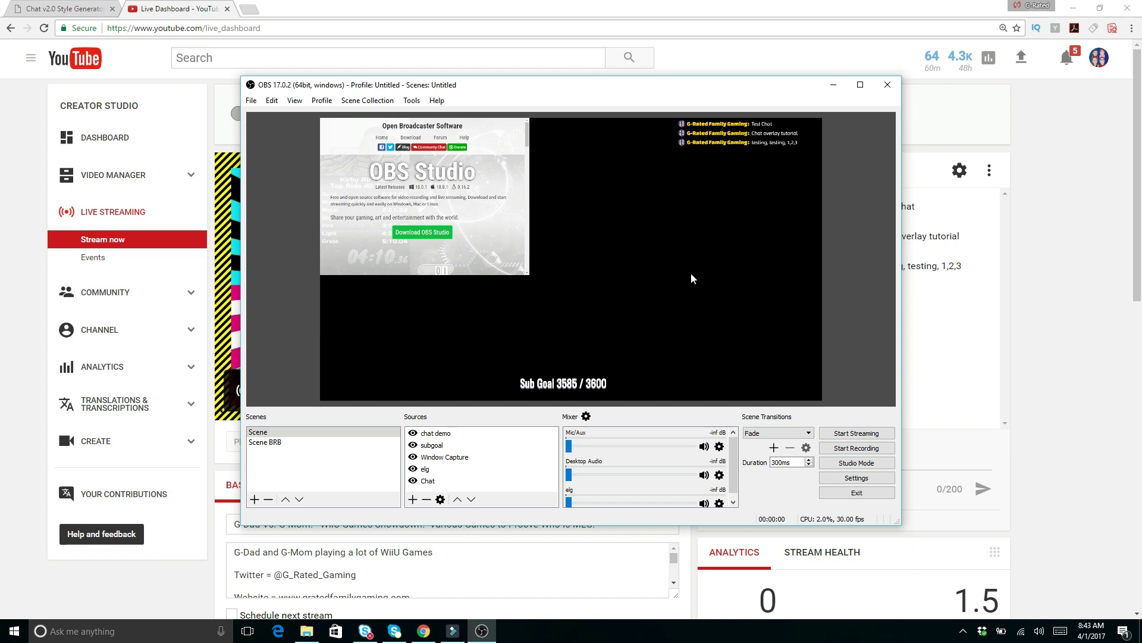
Pop the YouTube live chat out via Popout chat and copy the popout window's URL.
click(1099, 325)
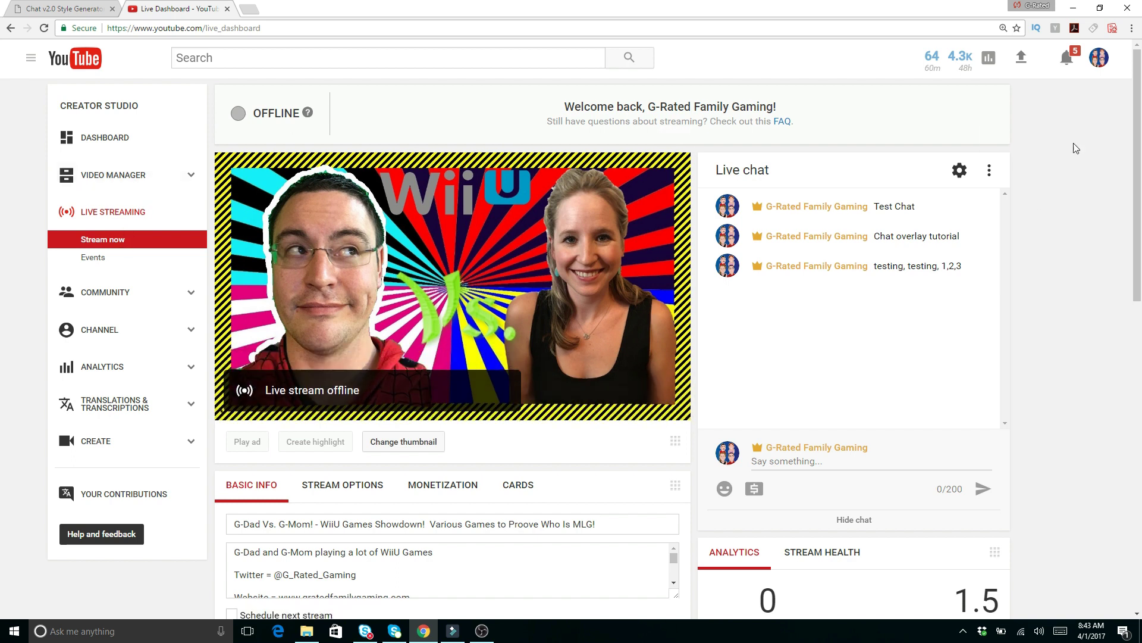
click(988, 174)
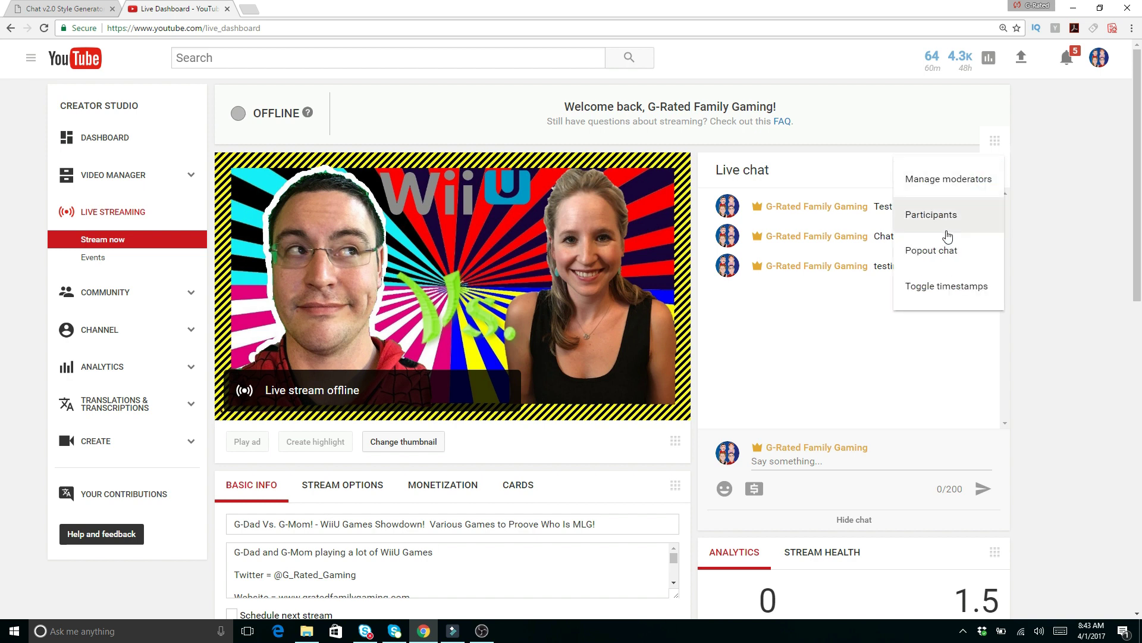
click(935, 252)
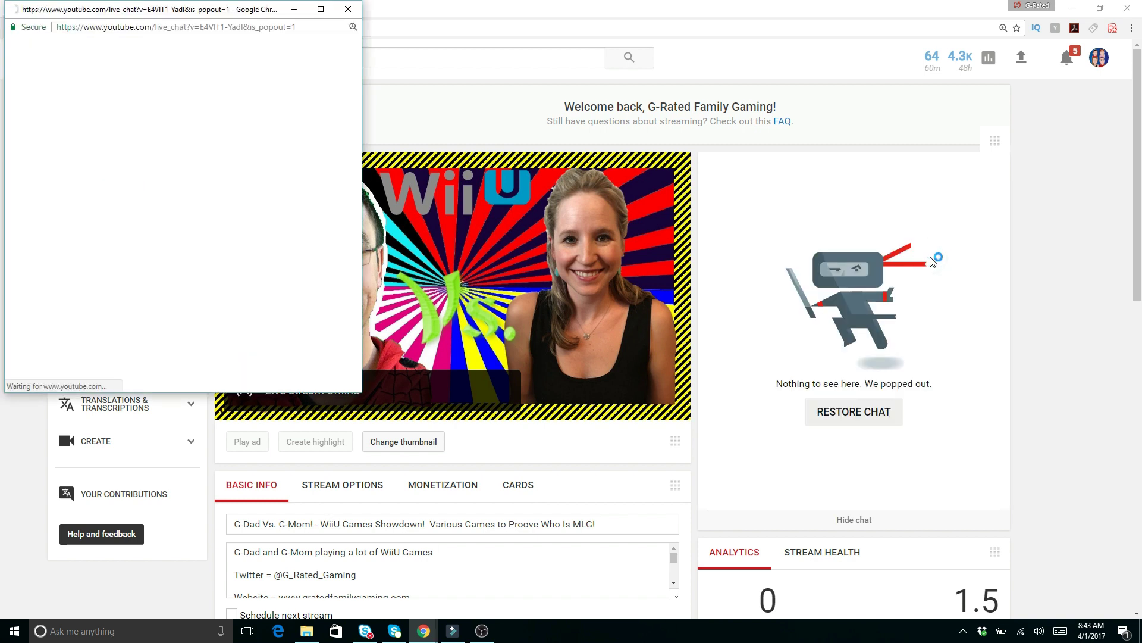
click(315, 25)
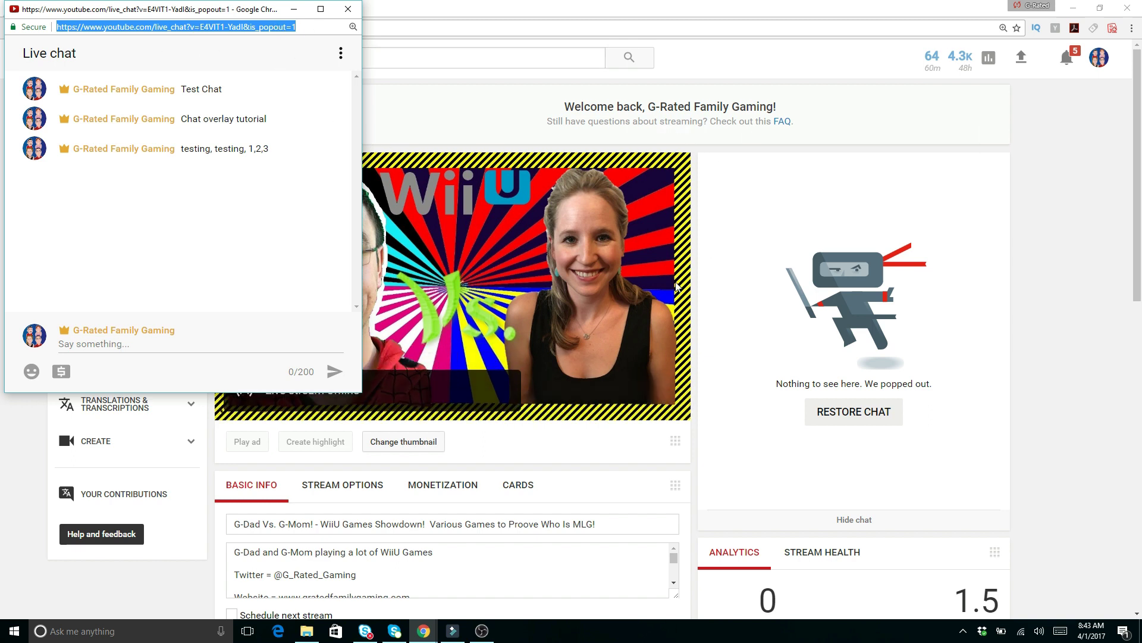
click(482, 631)
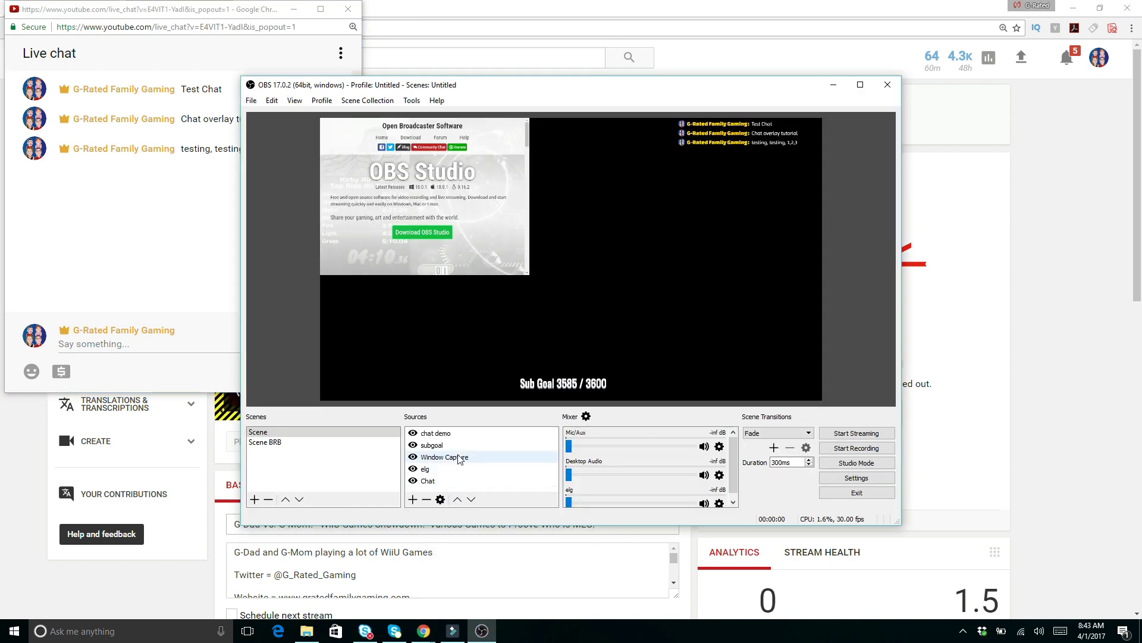
Replace the chat demo source's obsproject.com URL with the pasted YouTube popout chat address.
click(441, 435)
double_click(442, 437)
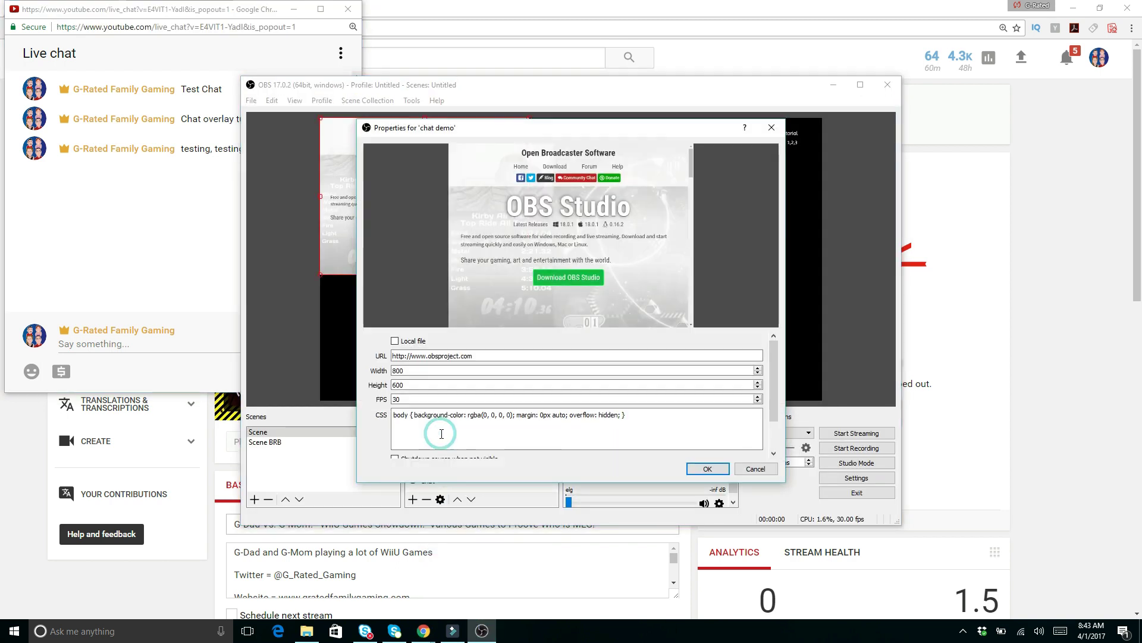
click(488, 355)
drag(488, 355, 382, 353)
text(https://www.youtube.com/live_chat?v=E4VIT1-YadI&is_popout=1)
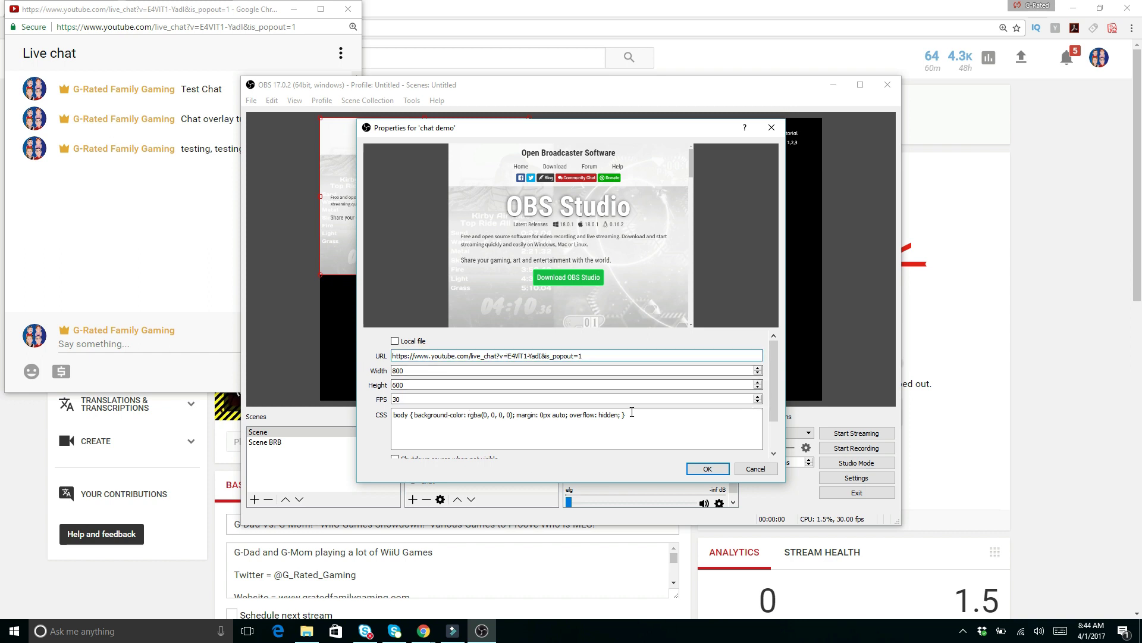
click(722, 470)
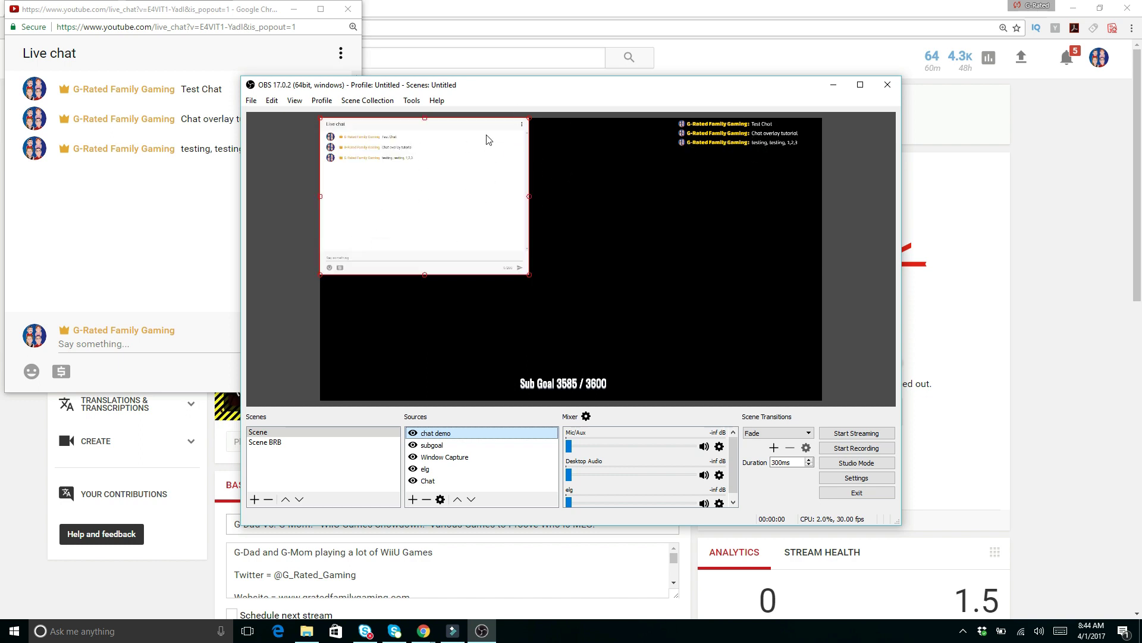
click(538, 10)
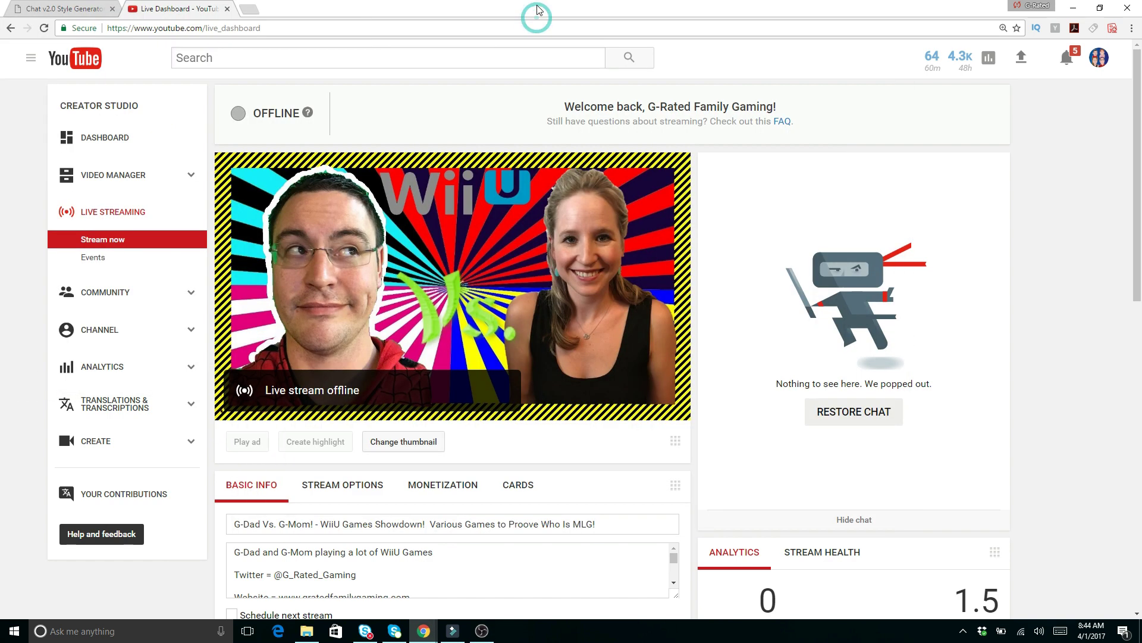
Scroll to the Chat v2.0 generator's CSS box and select all the generated CSS for copying.
click(43, 10)
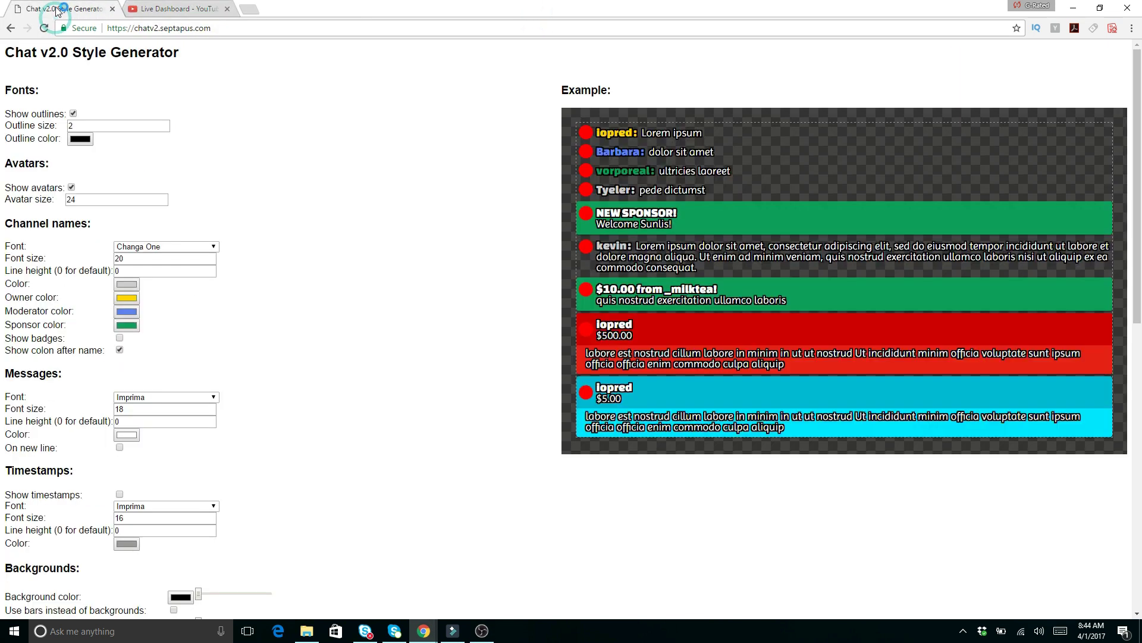
click(216, 30)
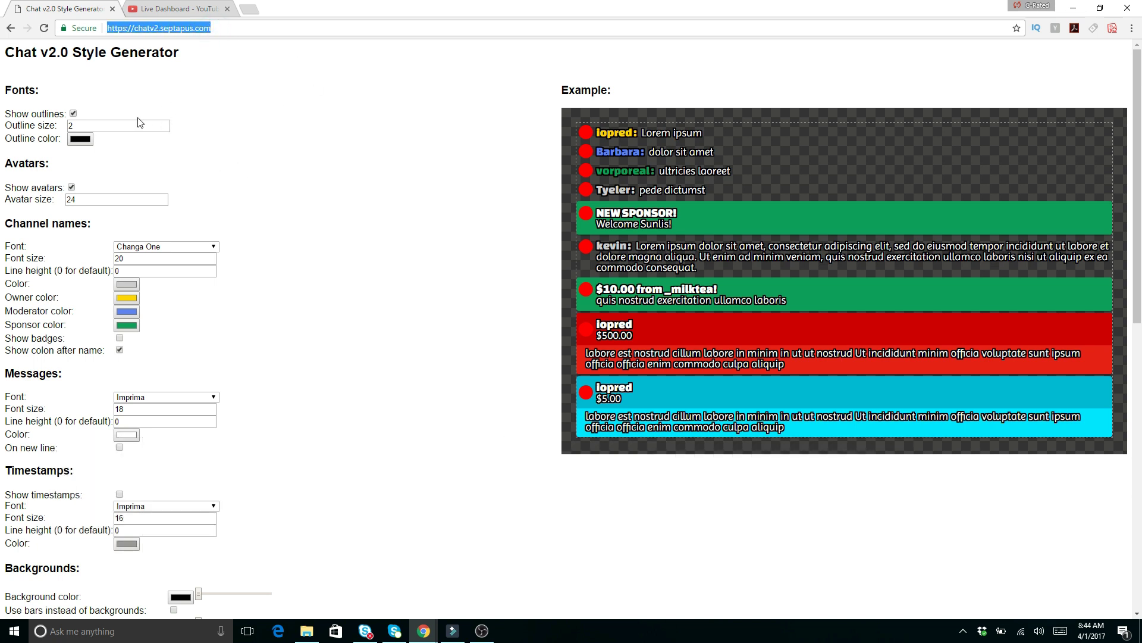
click(303, 168)
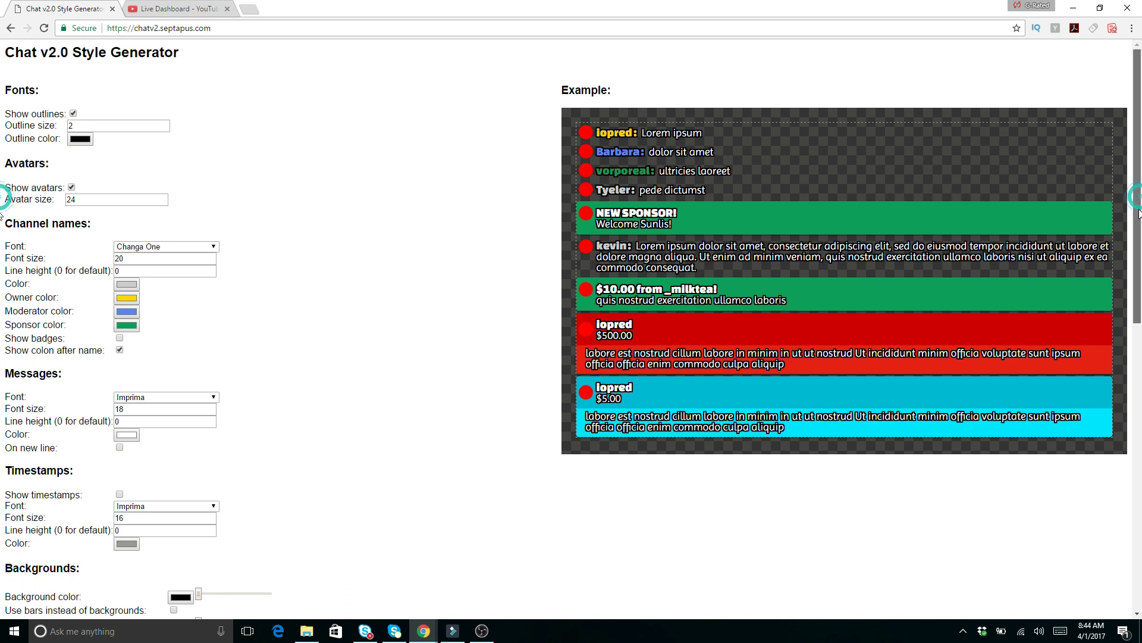
scroll(1140, 201, down, 2)
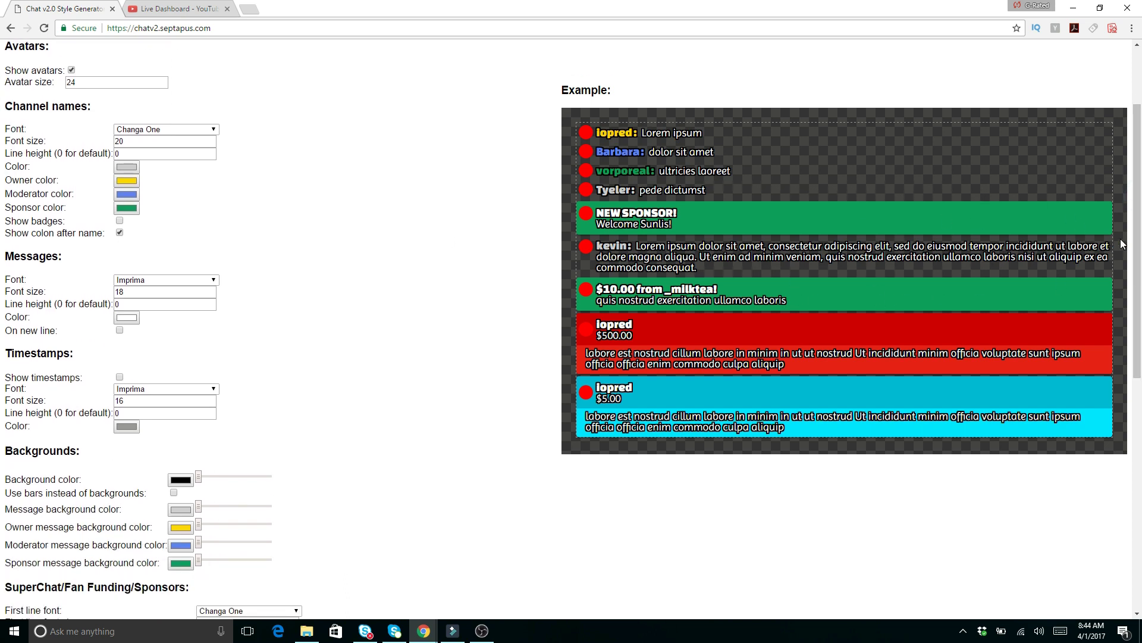
drag(1136, 243, 1140, 484)
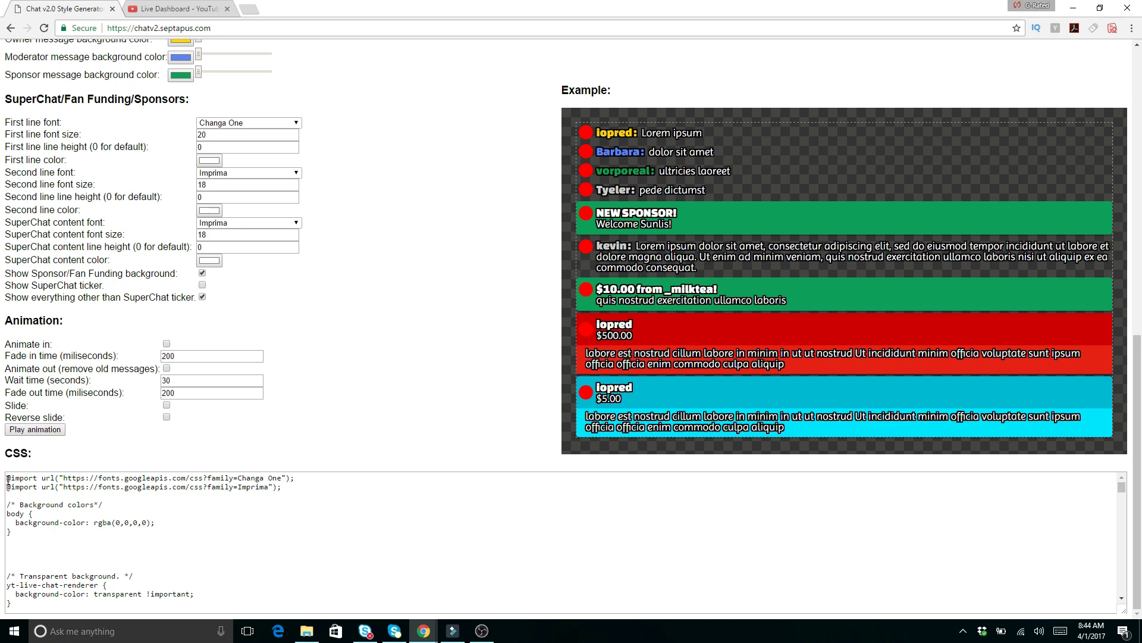
drag(8, 478, 93, 639)
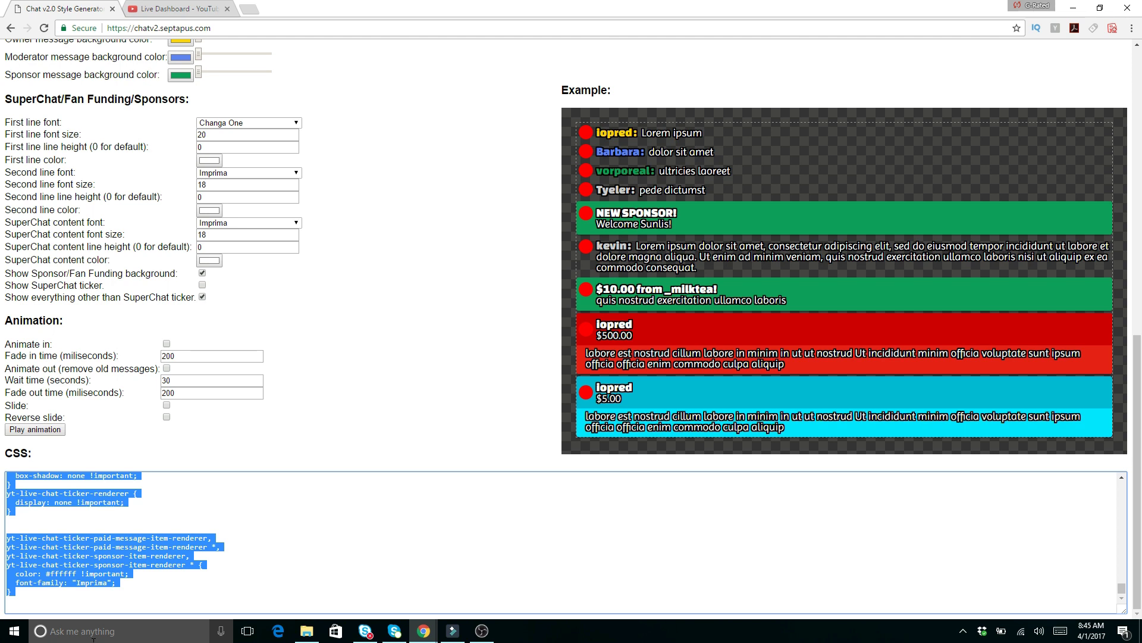
Swap chat demo's old CSS for the pasted chatv2 CSS, then reposition the overlay in the preview.
click(483, 633)
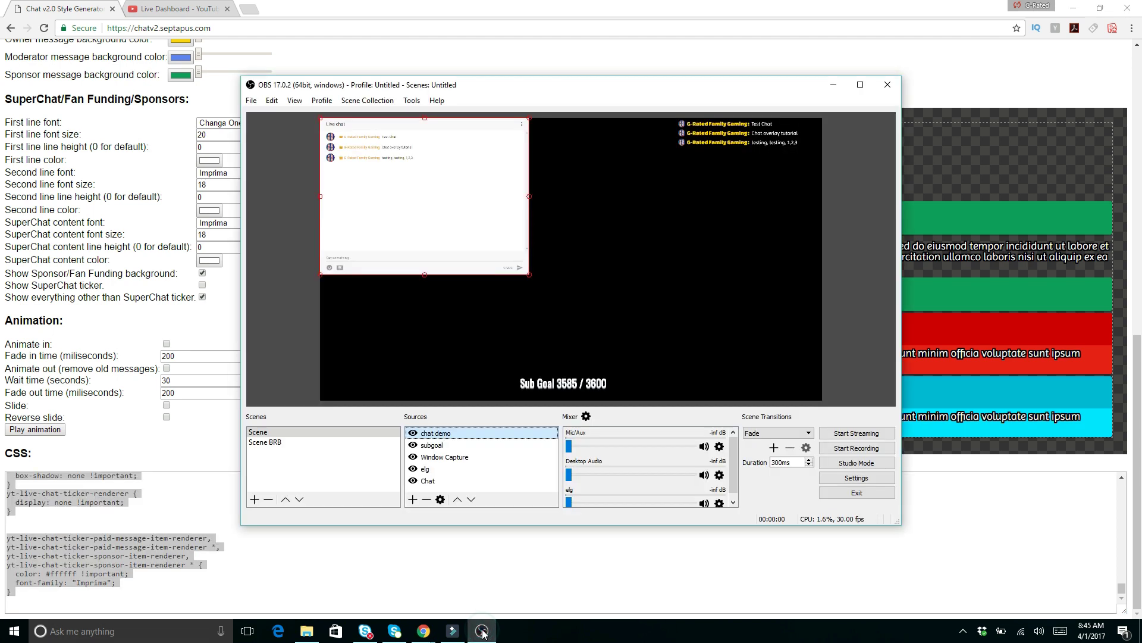
double_click(435, 438)
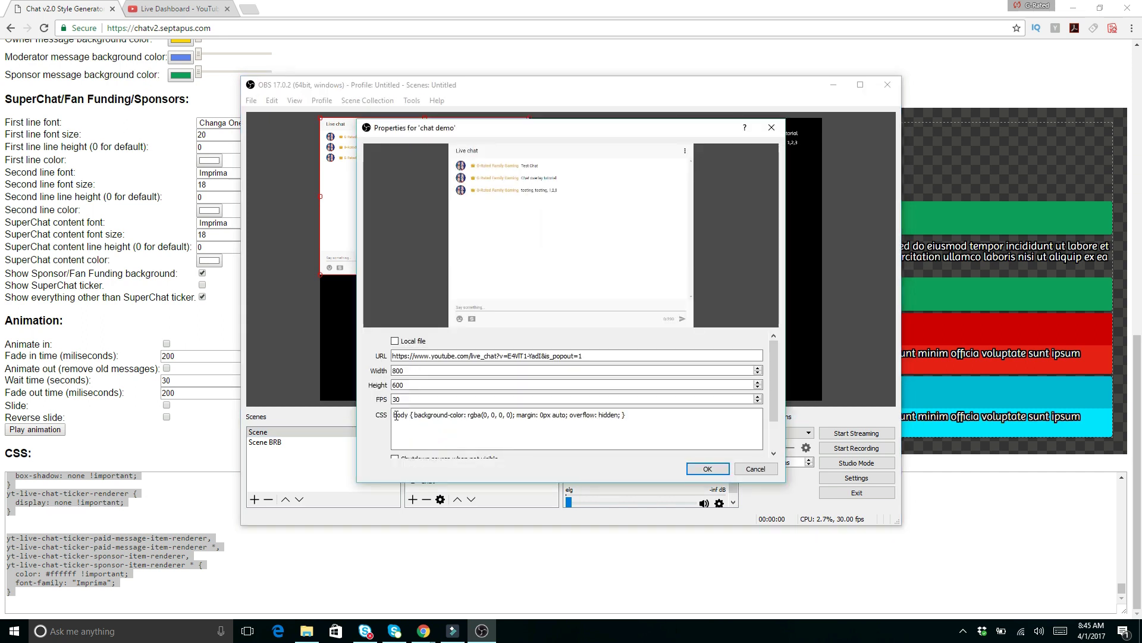
drag(394, 415, 637, 417)
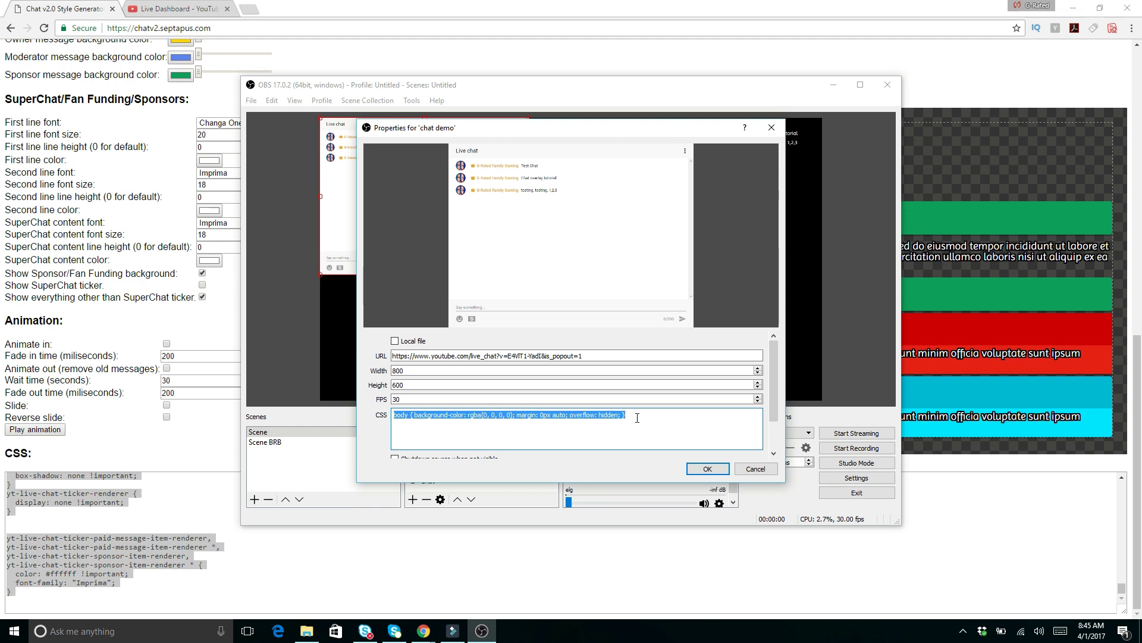
click(638, 418)
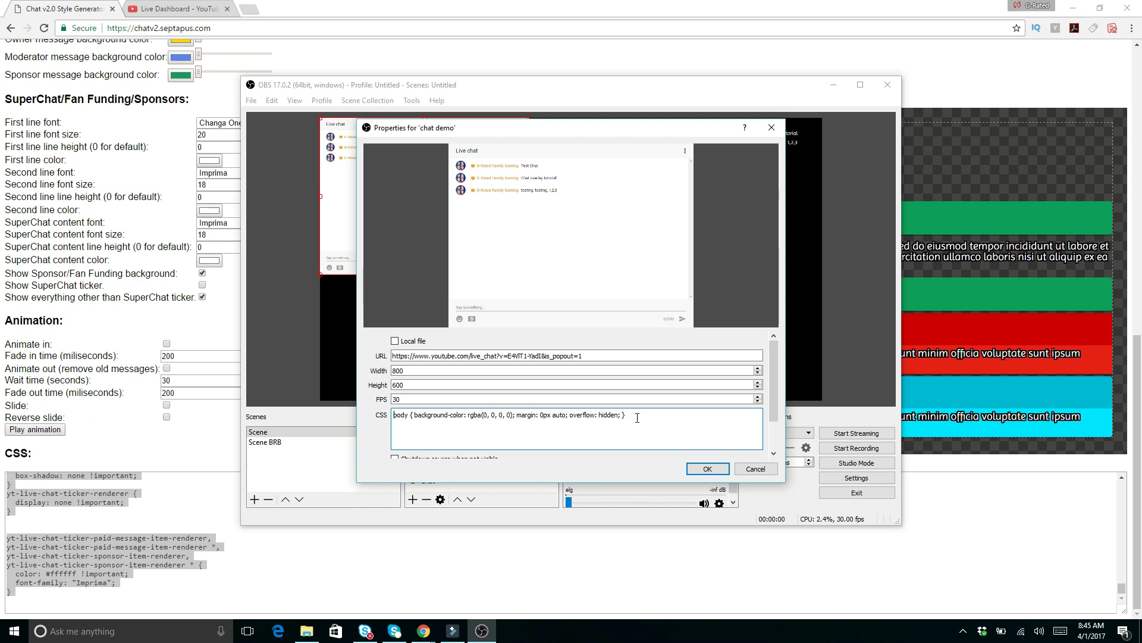
drag(637, 418, 439, 391)
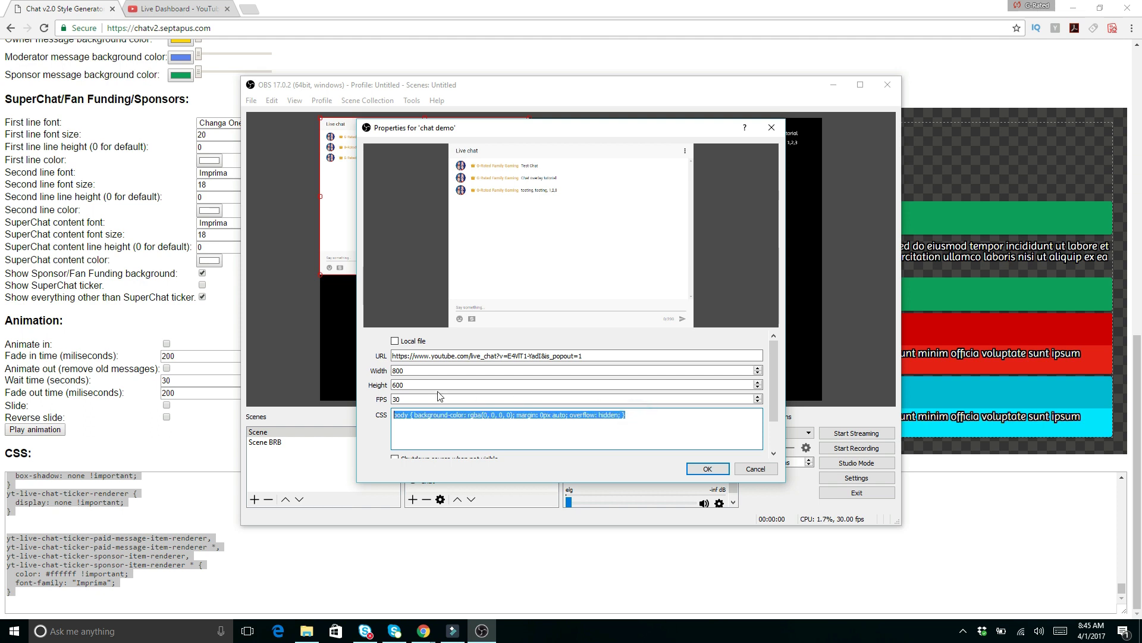
key(Delete)
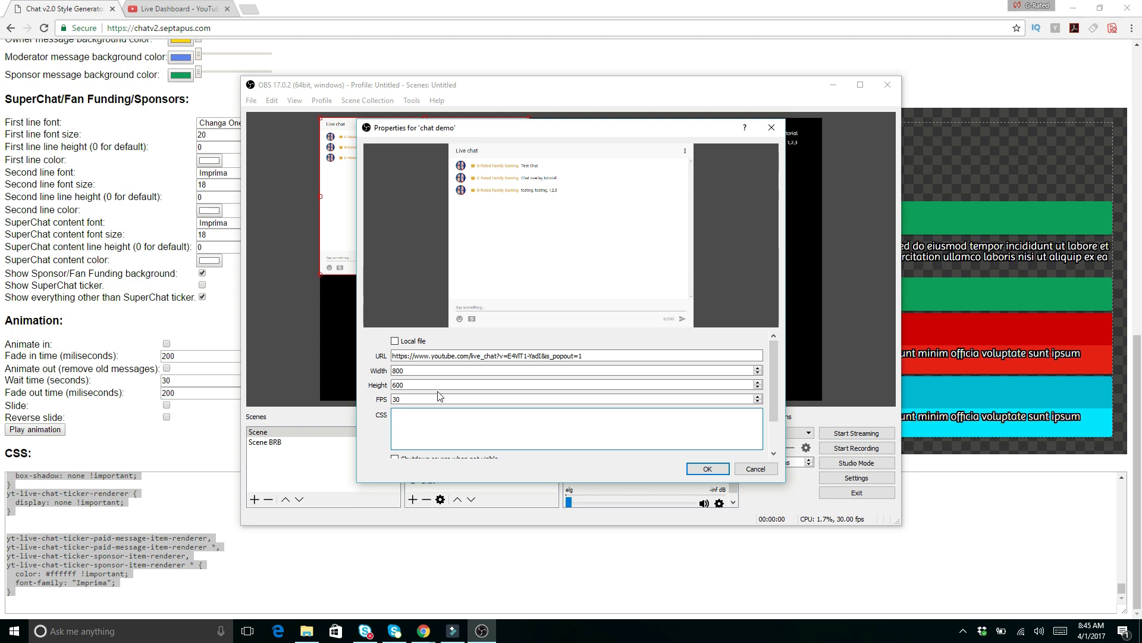
key(ctrl+v)
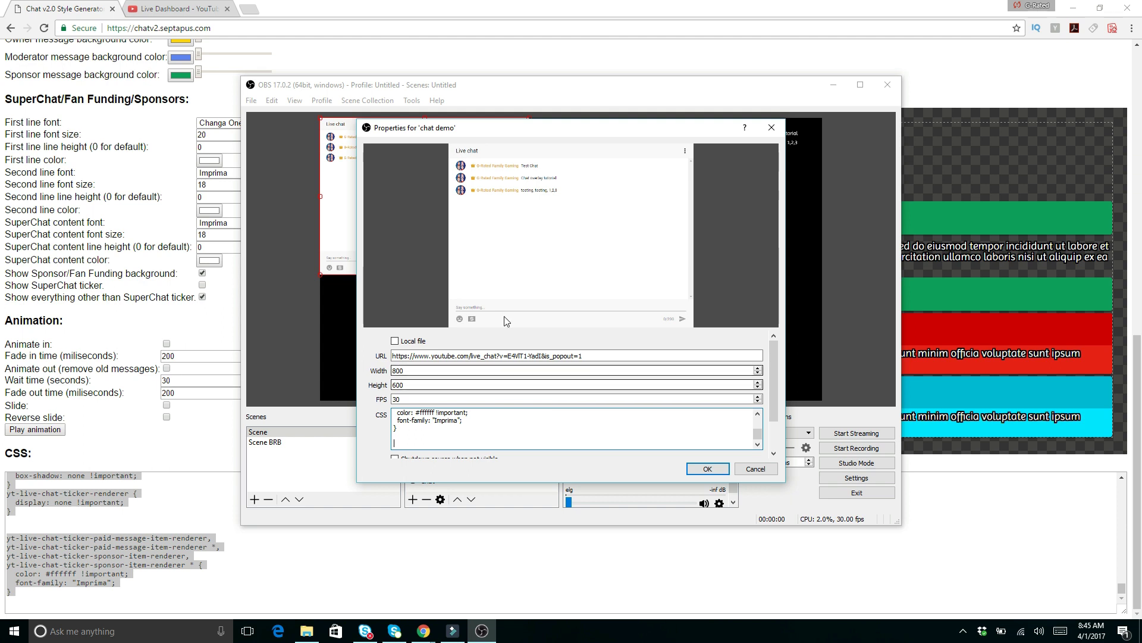
click(716, 470)
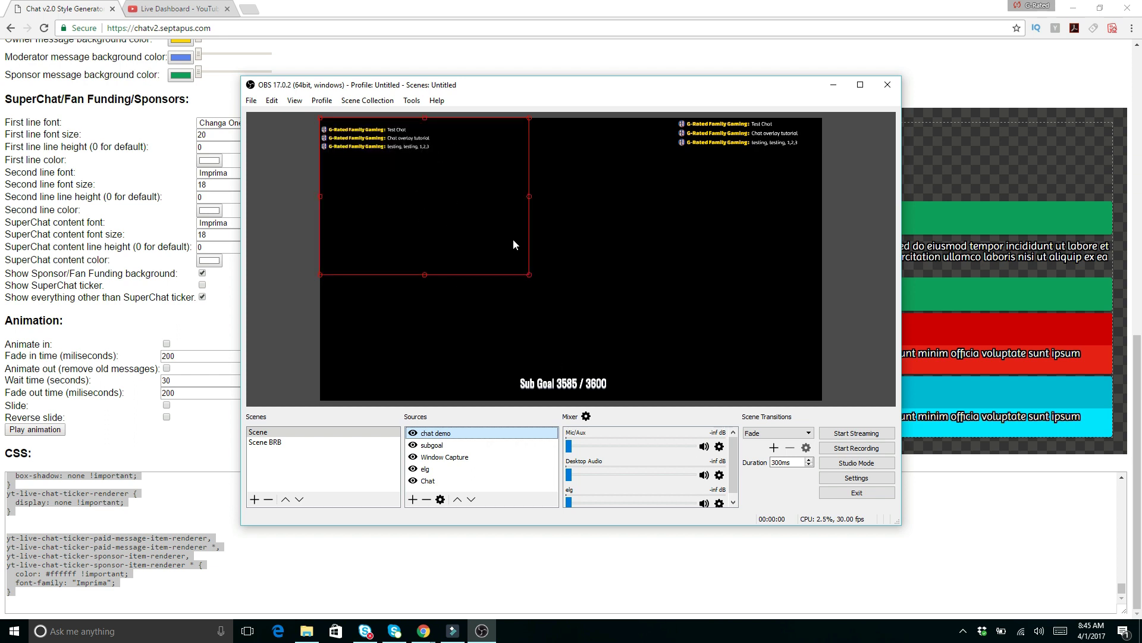
drag(529, 273, 470, 224)
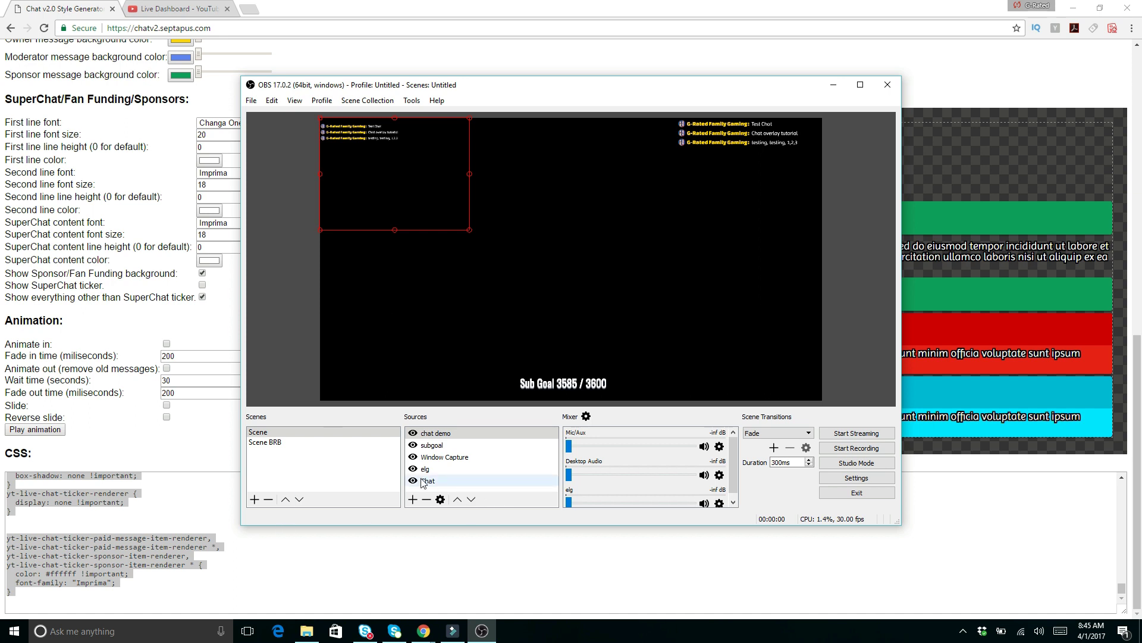
Check the popout live chat on the YouTube Live Dashboard, then return to the Chat v2.0 tab.
click(153, 9)
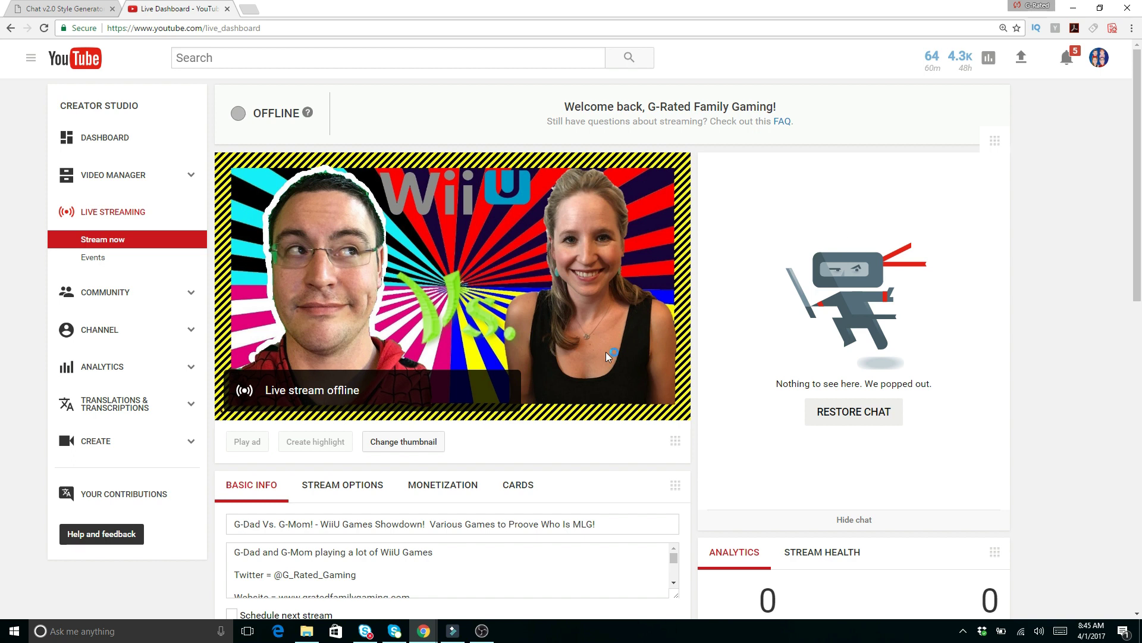
mouse_move(423, 630)
click(473, 574)
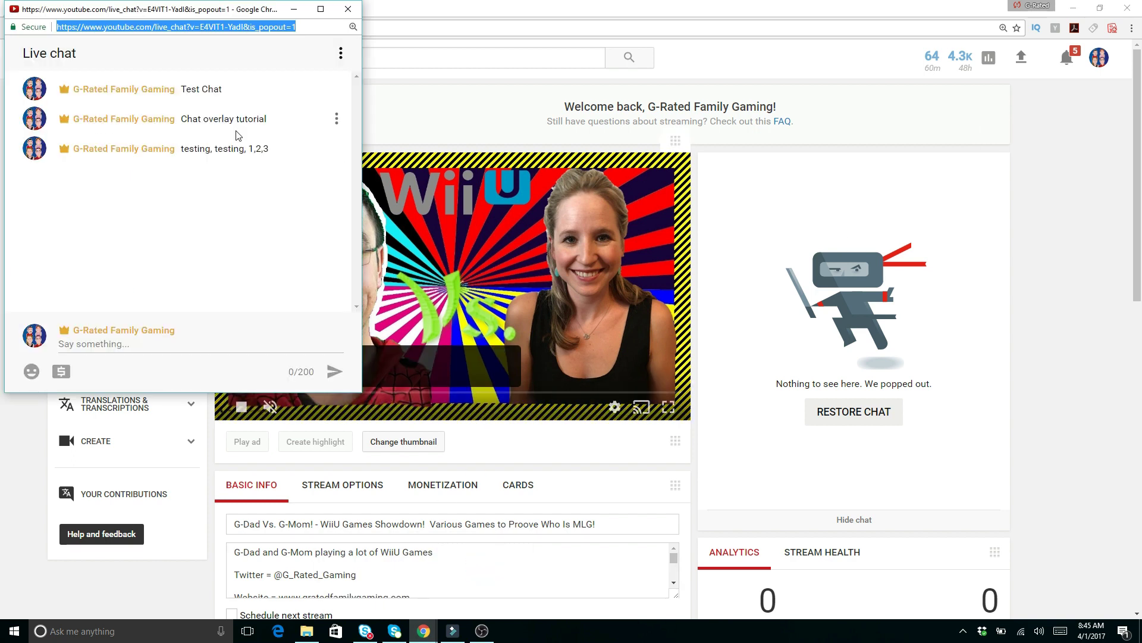
click(438, 11)
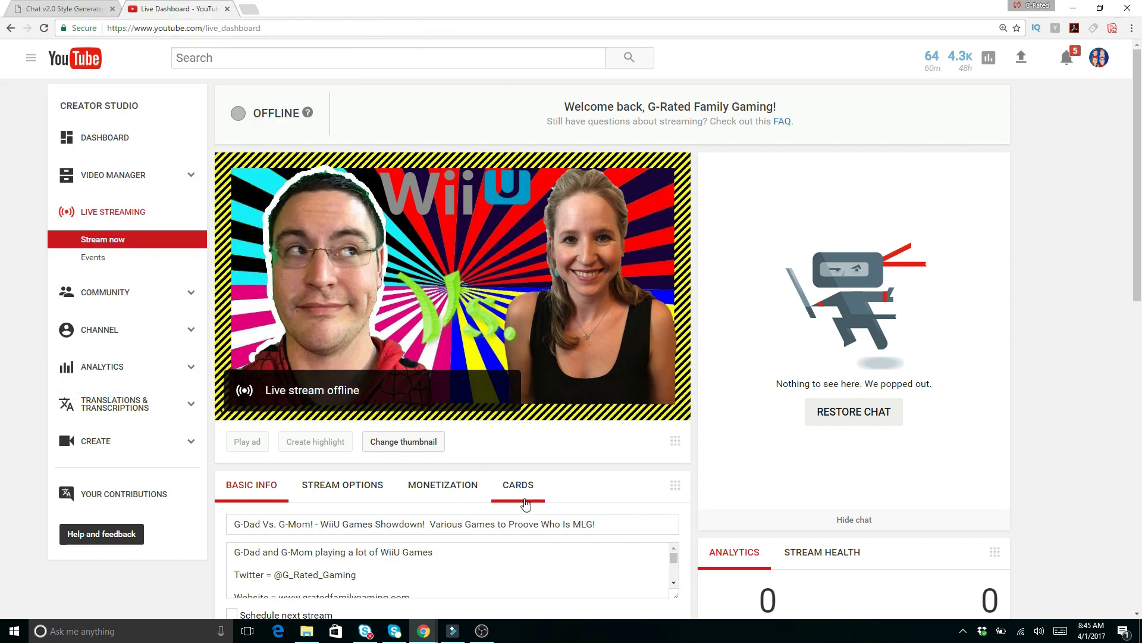
click(64, 9)
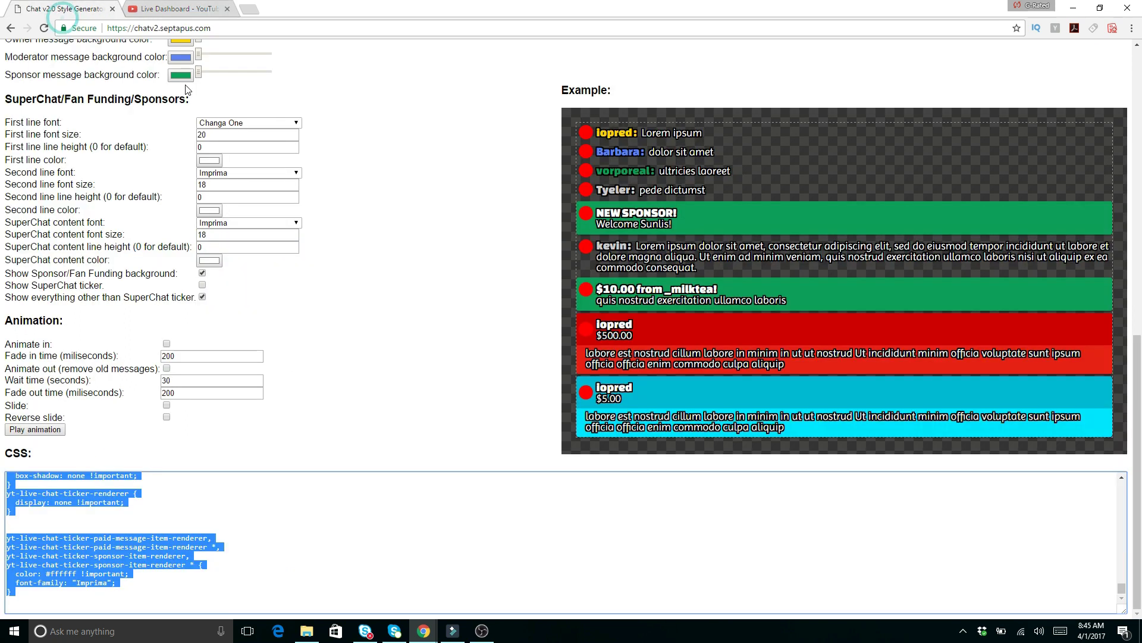
click(1122, 588)
mouse_move(1122, 588)
mouse_down()
mouse_move(1124, 473)
mouse_move(1132, 603)
mouse_up()
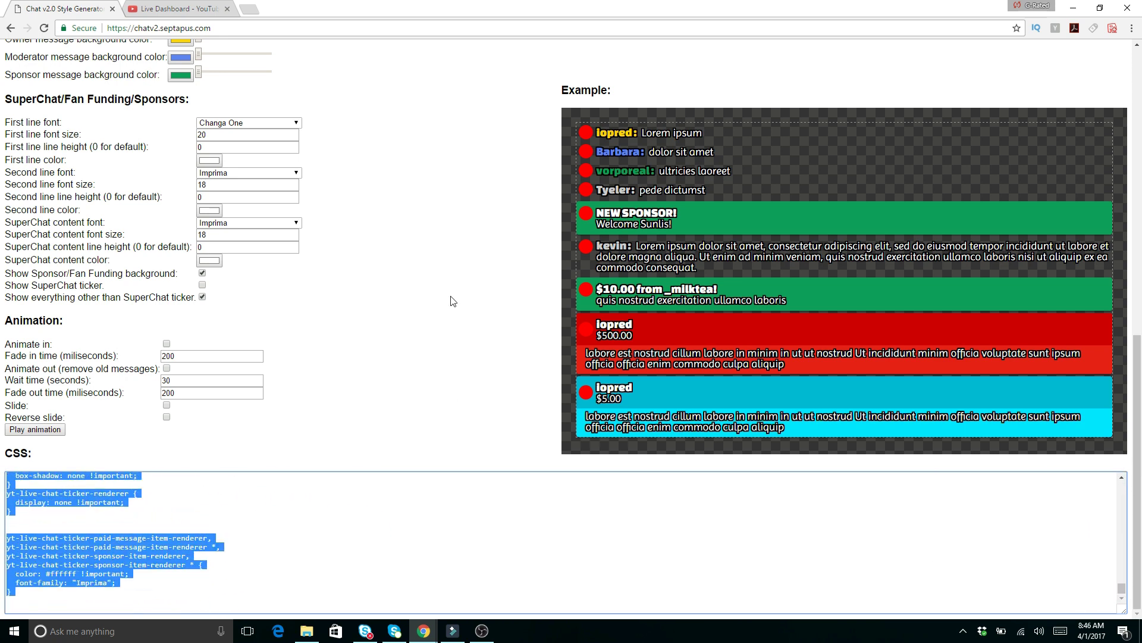